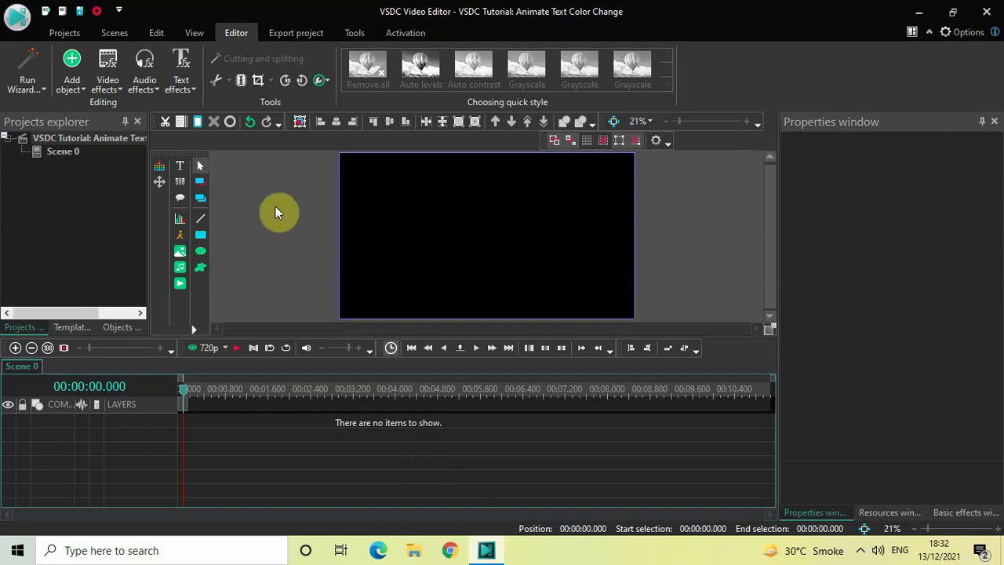
- Add a text object 'Text 11' and size it to fill the 1920×1080 frame at 0,0
click(75, 87)
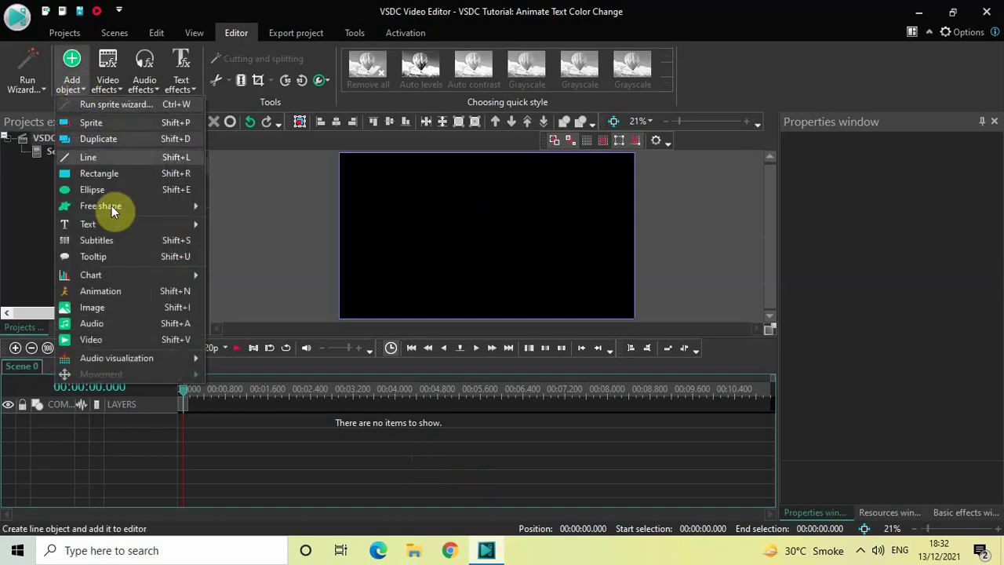
mouse_move(121, 228)
click(237, 226)
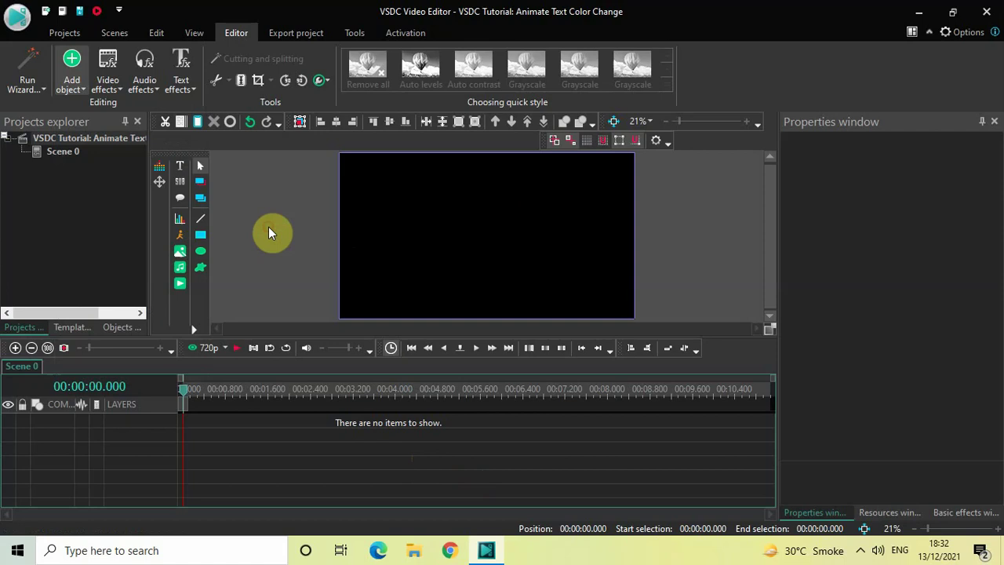
click(637, 345)
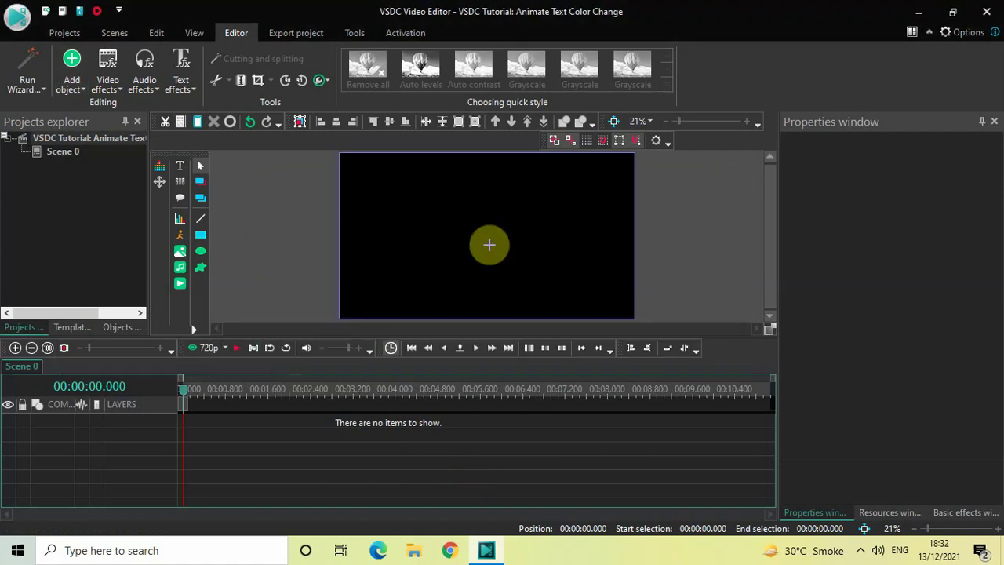
click(365, 187)
drag(407, 208, 603, 302)
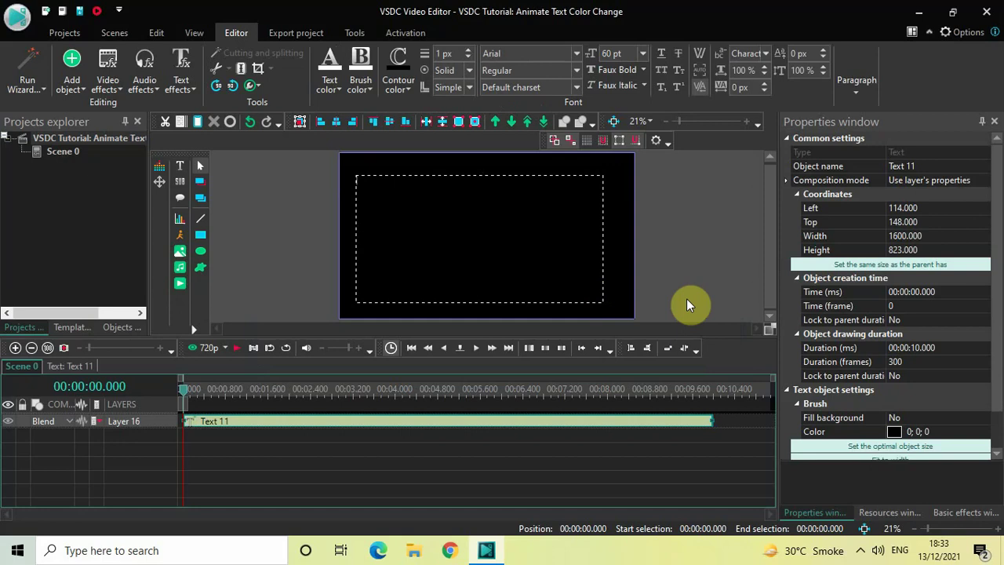
click(838, 267)
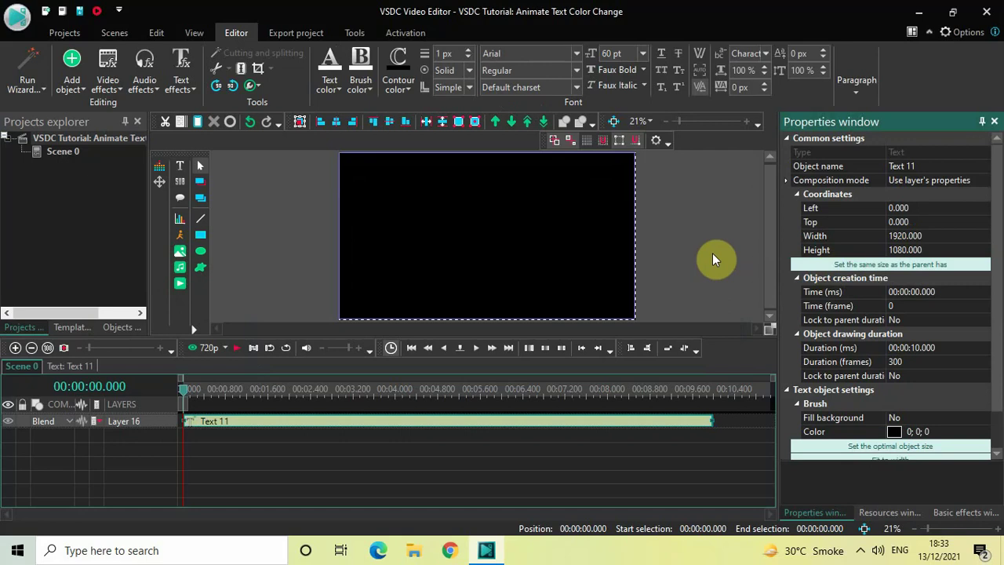
- Type the word TEXT and set its font to Montserrat Black
click(516, 226)
text(TEXT)
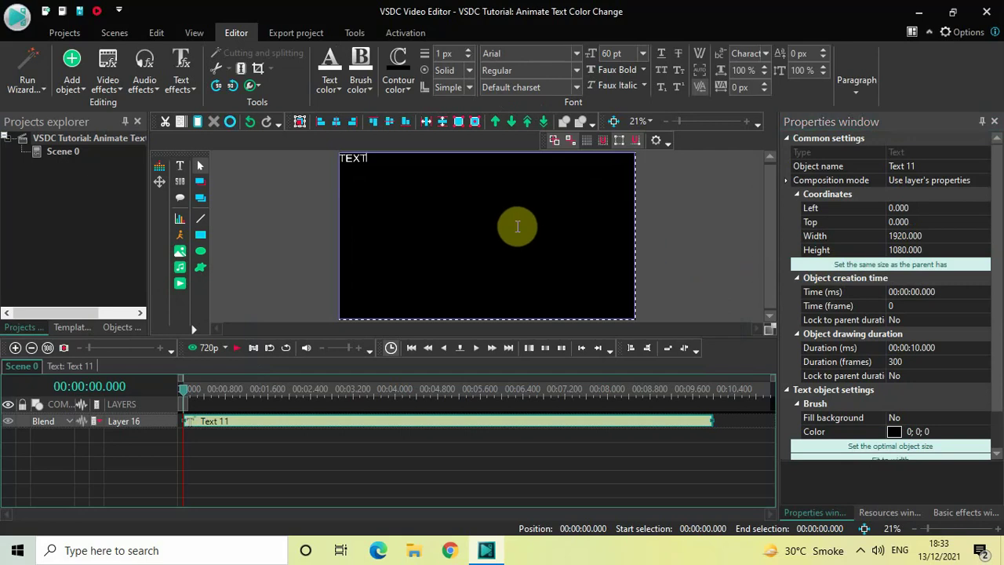
key(ctrl+a)
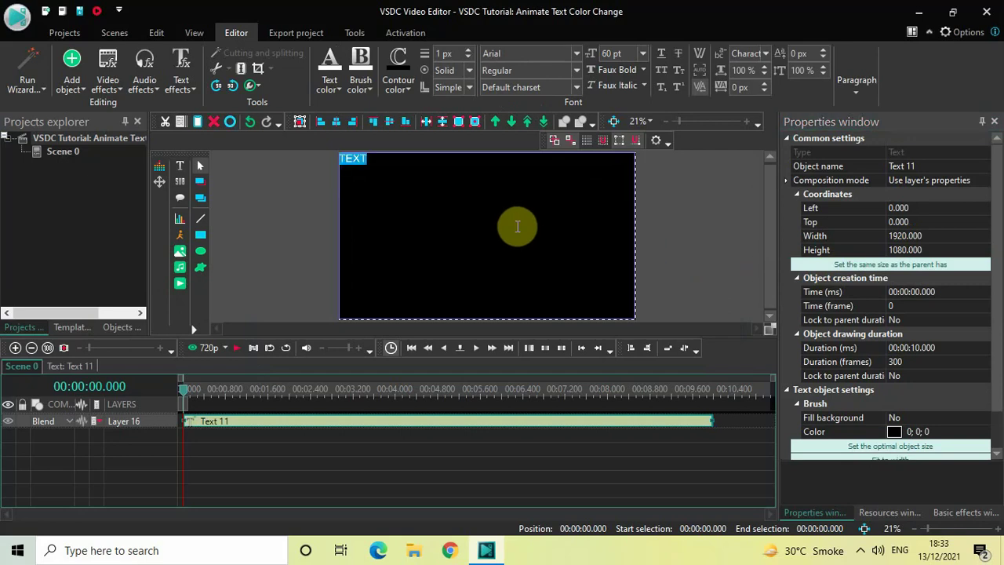
click(528, 52)
key(BackSpace)
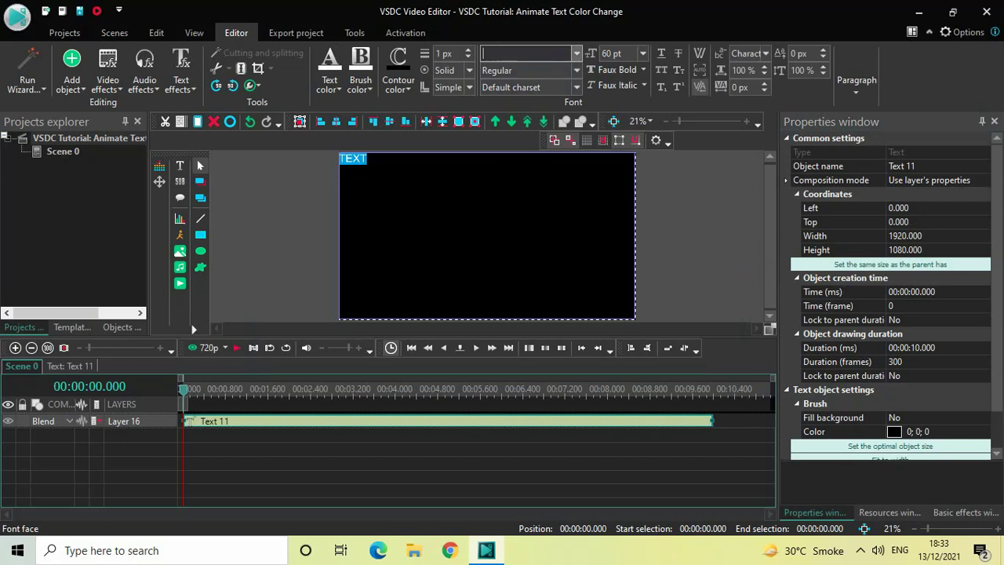
text(Montserrat Black)
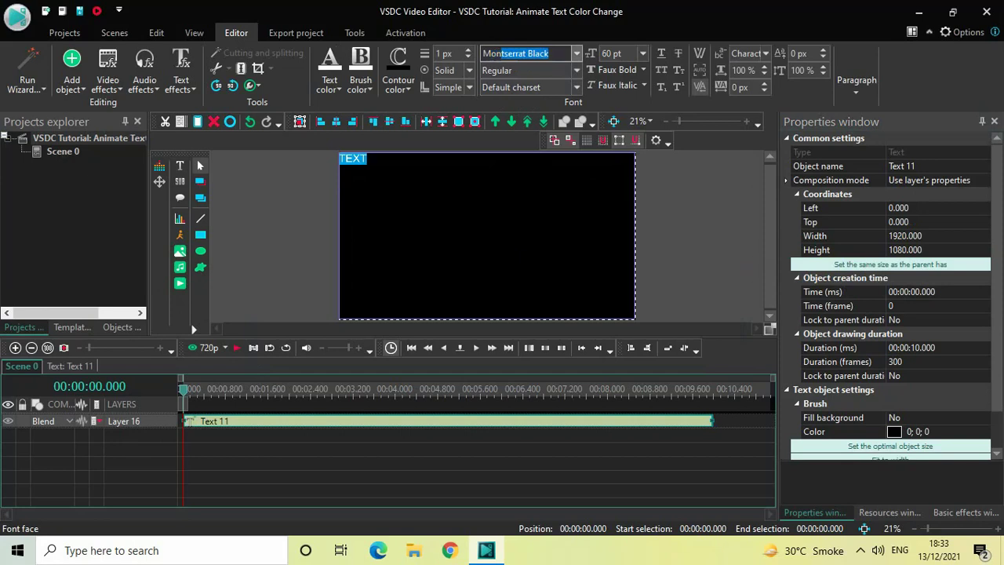
key(Return)
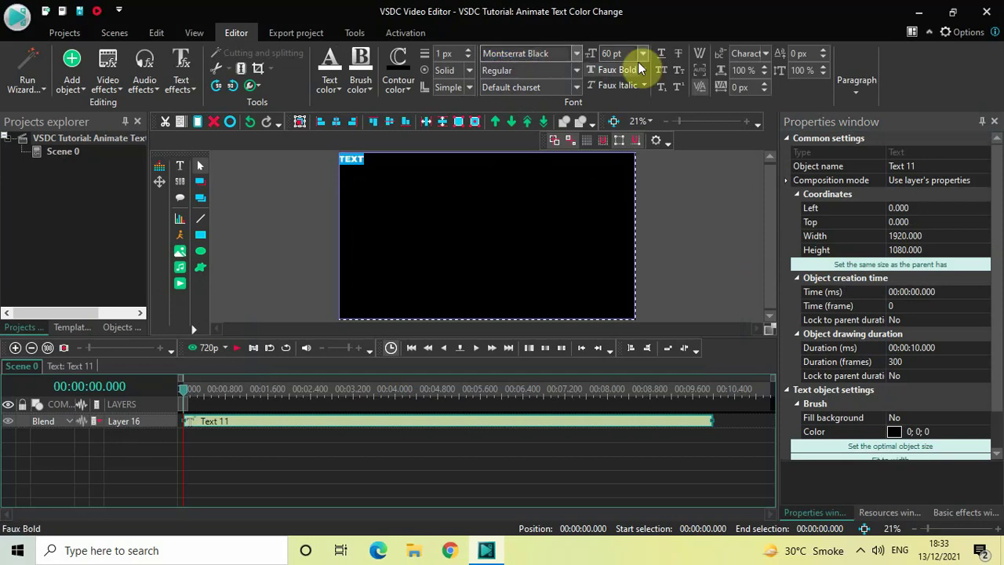
- Change the font size from 60 pt to 600 pt
click(624, 54)
key(BackSpace)
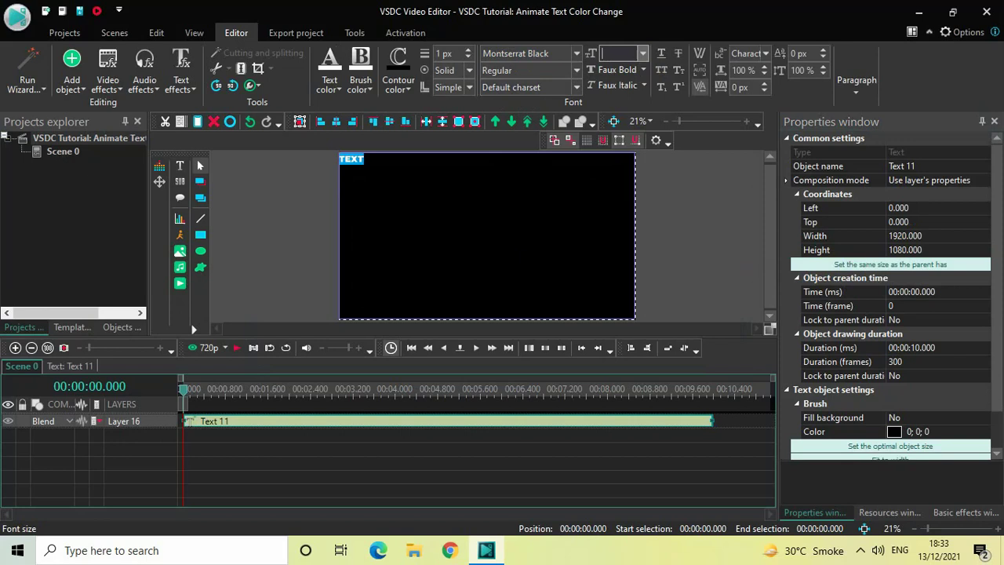
text(600)
key(Return)
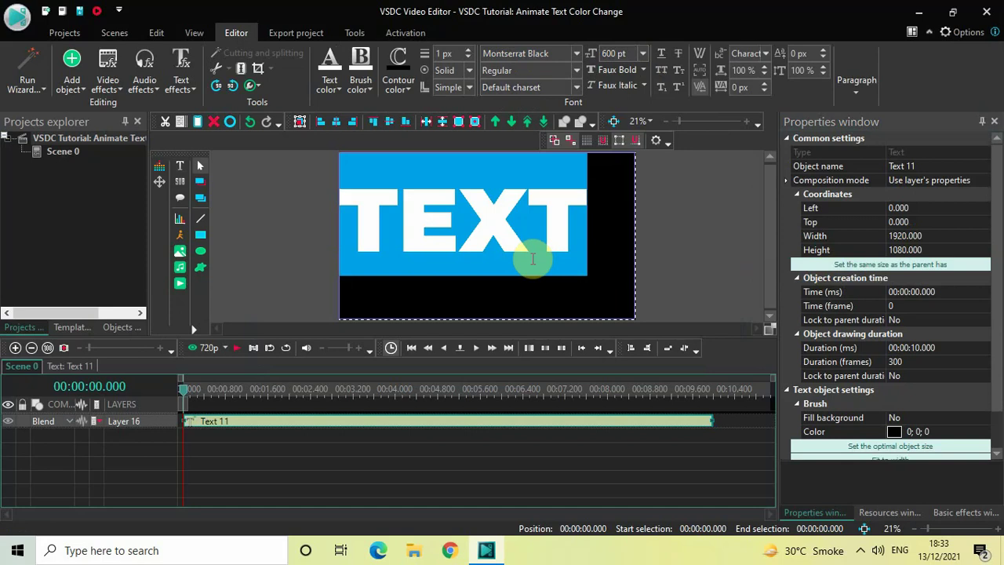
- Centre the text horizontally and vertically using the paragraph alignment options
click(857, 91)
click(836, 119)
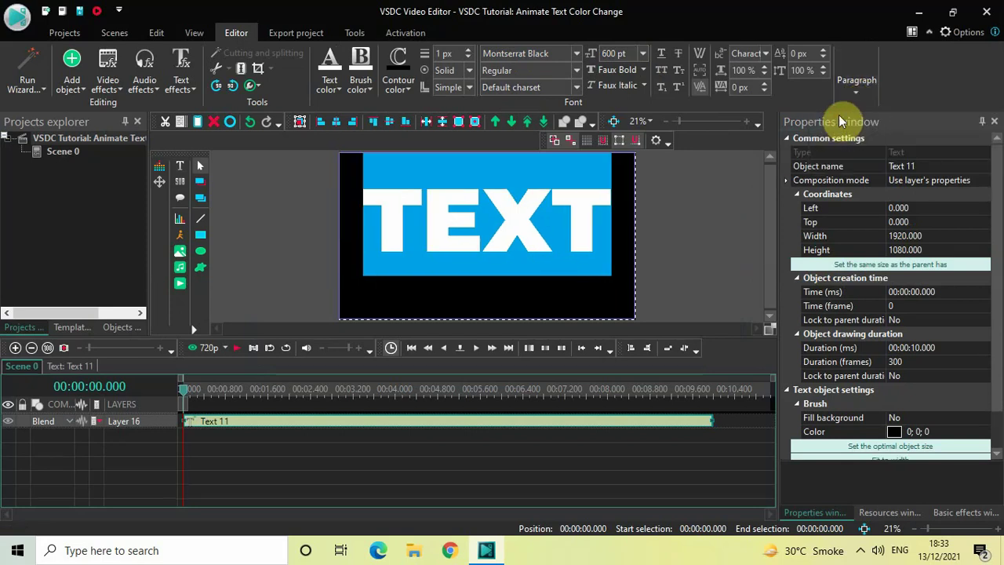
click(855, 91)
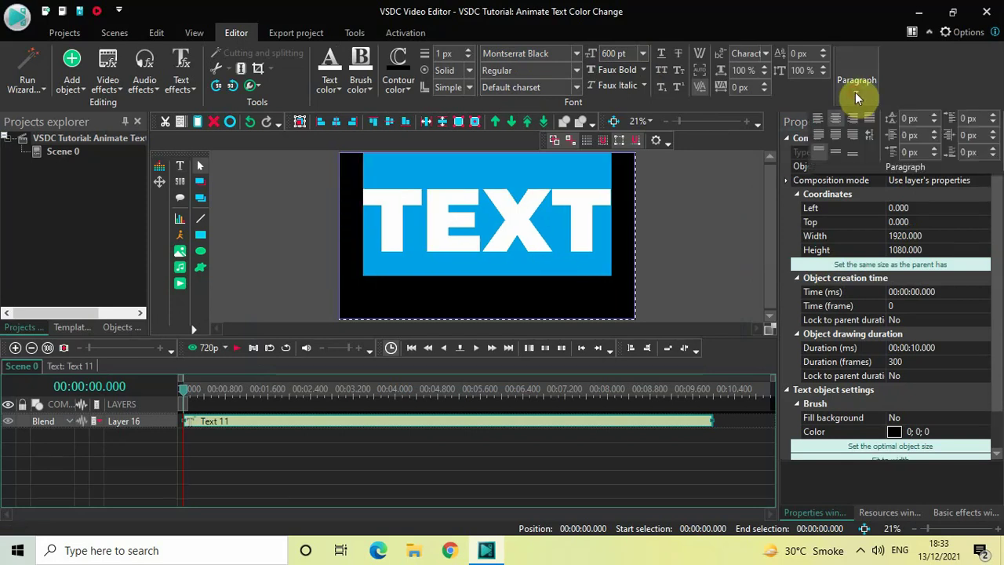
click(834, 153)
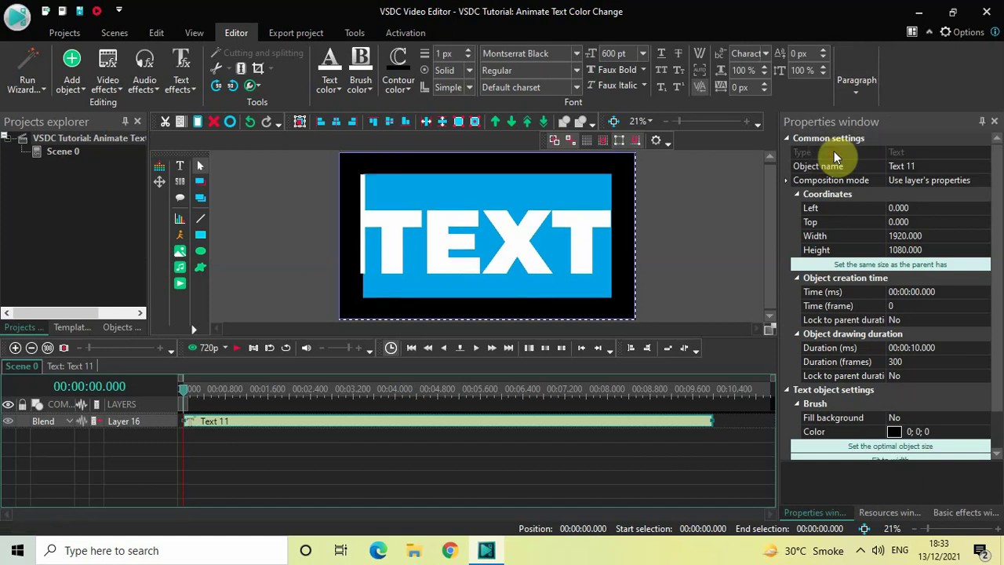
- Reselect the Text 11 object and set its text colour to the dark-red standard swatch
click(700, 237)
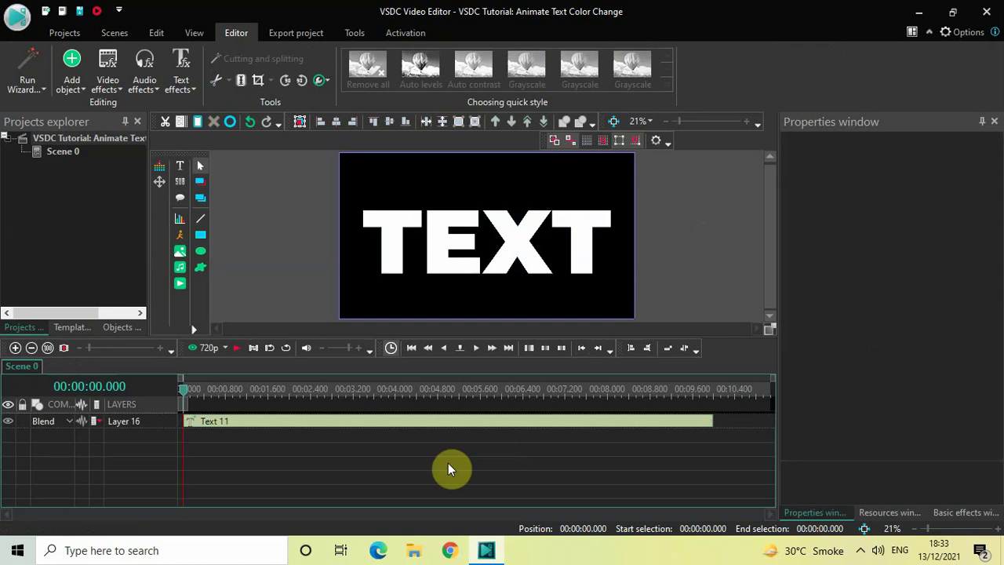
click(290, 429)
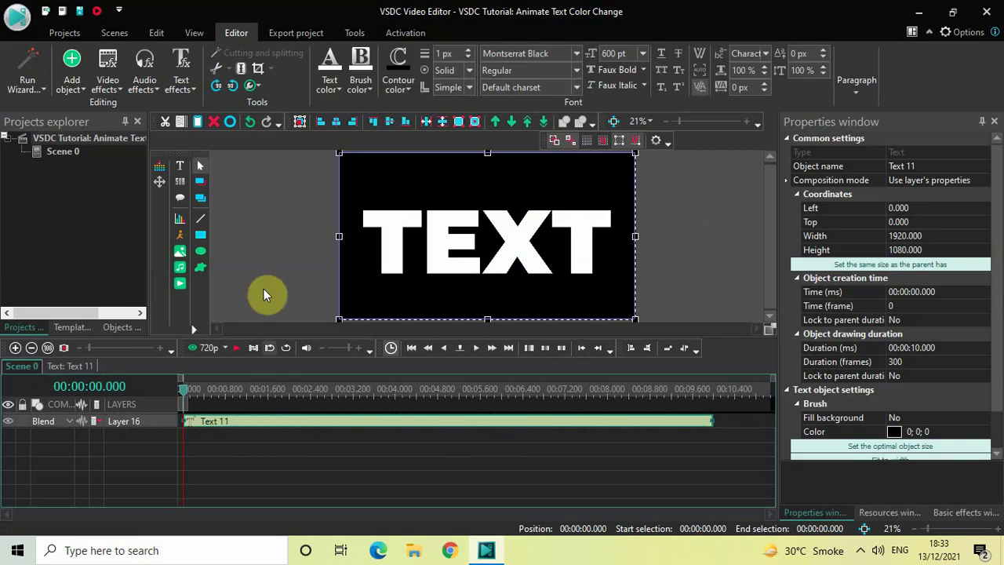
click(330, 92)
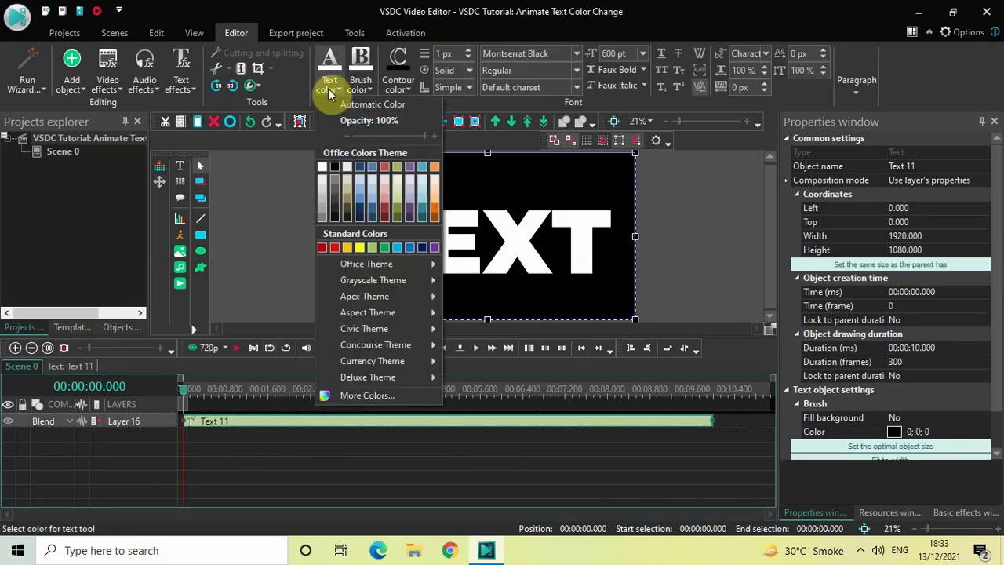
click(321, 248)
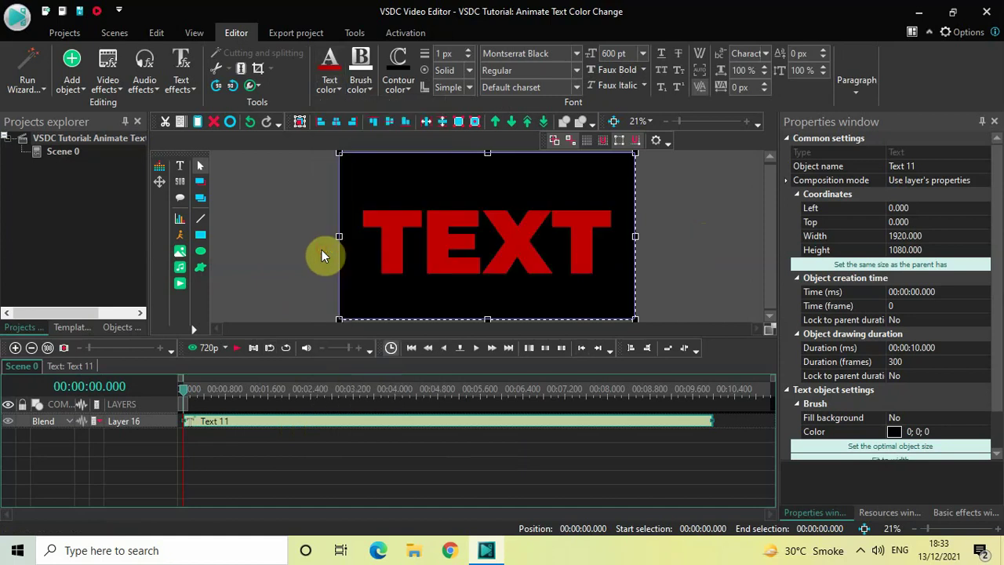
- Add a Recoloring text effect and move its clip to the start of the text's timeline
double_click(290, 422)
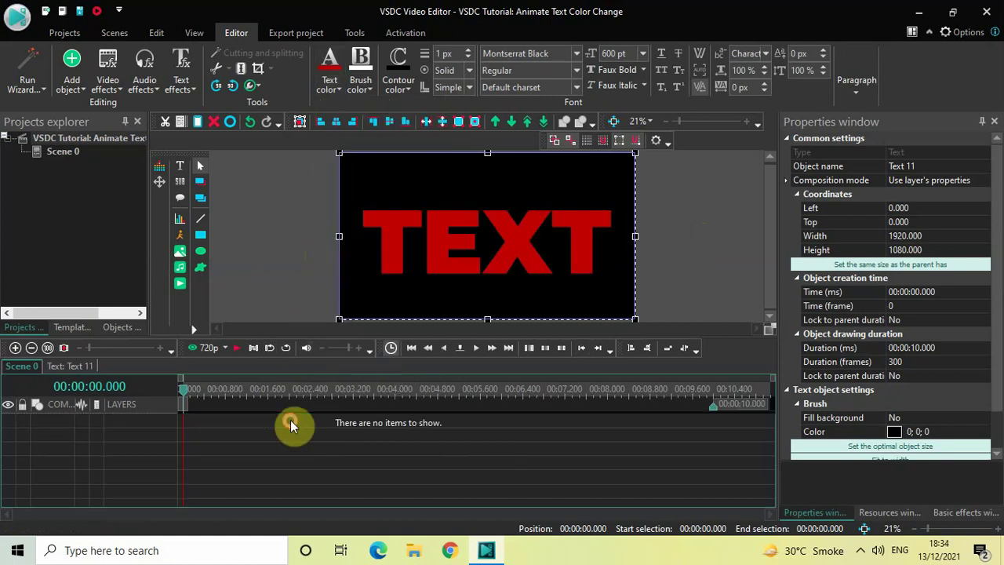
click(185, 84)
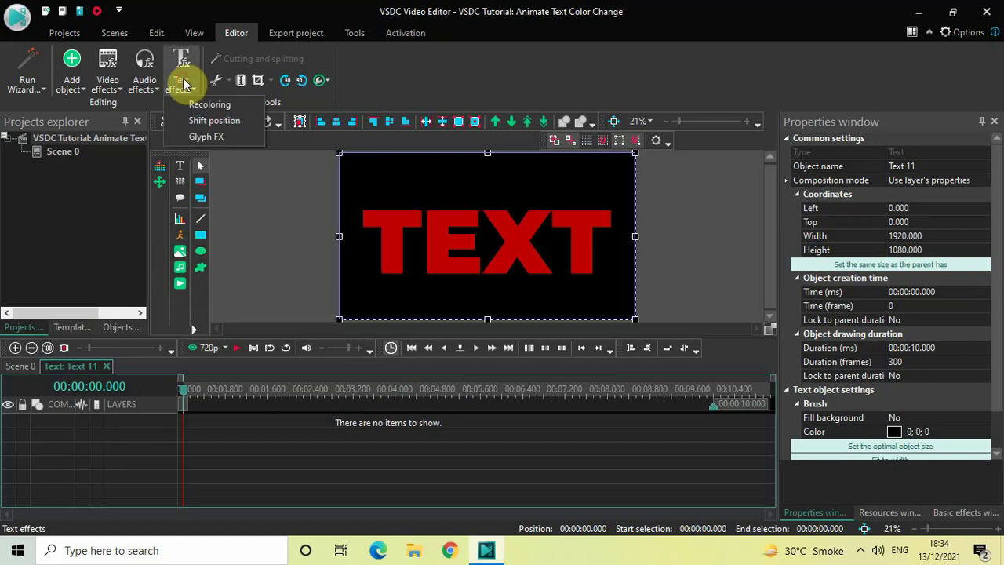
click(236, 106)
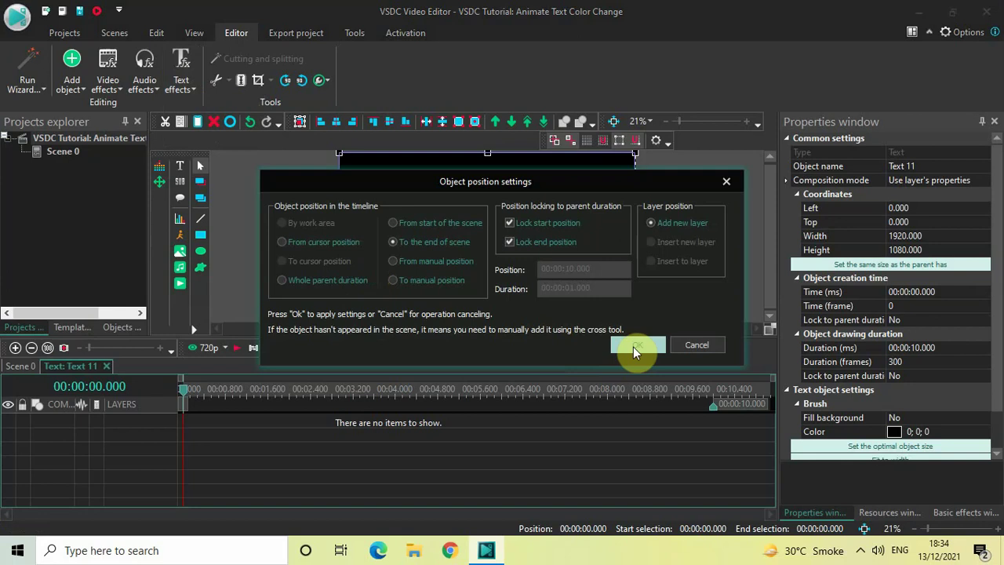
click(635, 345)
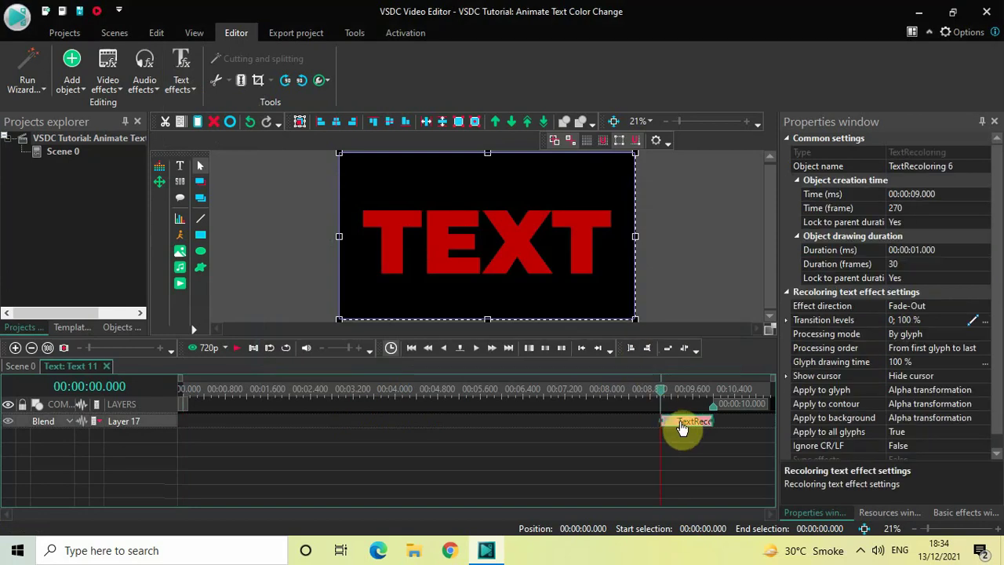
drag(682, 428, 130, 336)
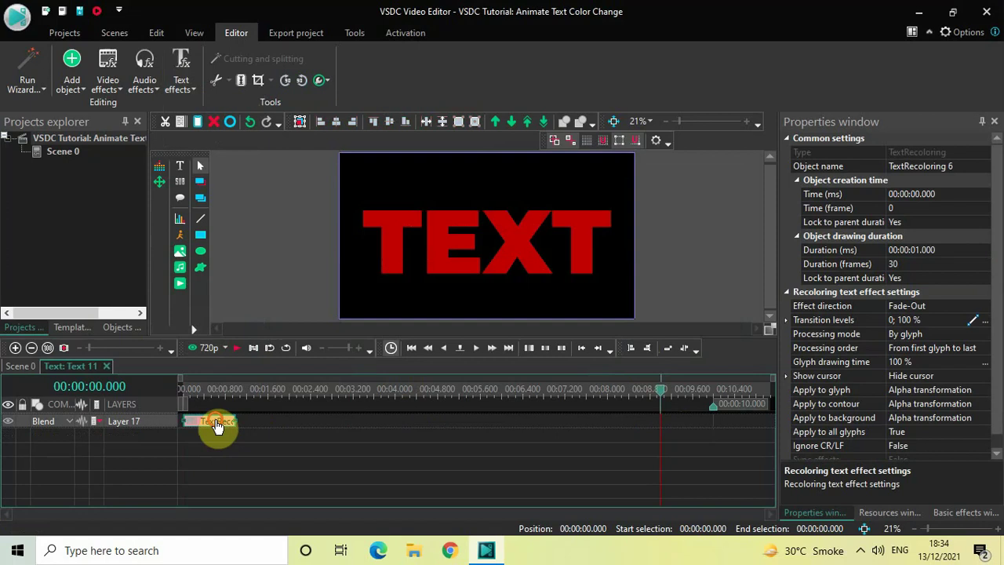
- Set the recolouring effect's duration to 3000 ms and rewind the playhead
click(941, 251)
key(BackSpace)
key(BackSpace)
key(BackSpace)
key(BackSpace)
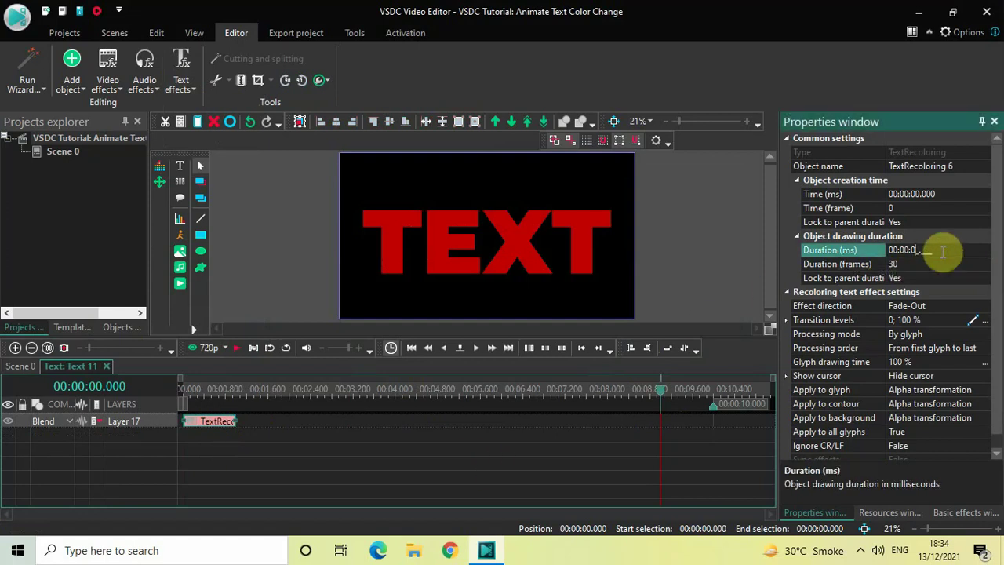
text(3000)
key(Return)
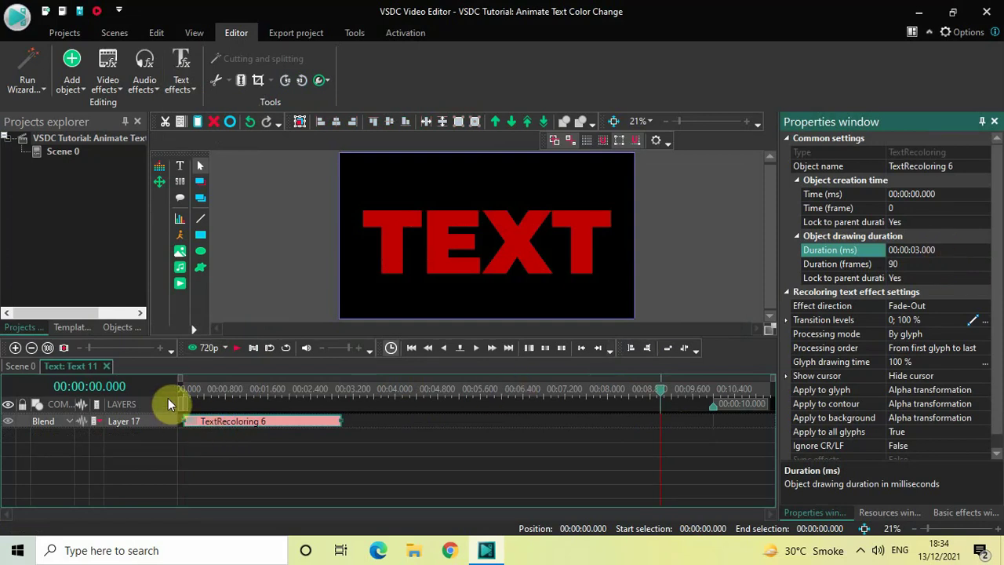
click(180, 386)
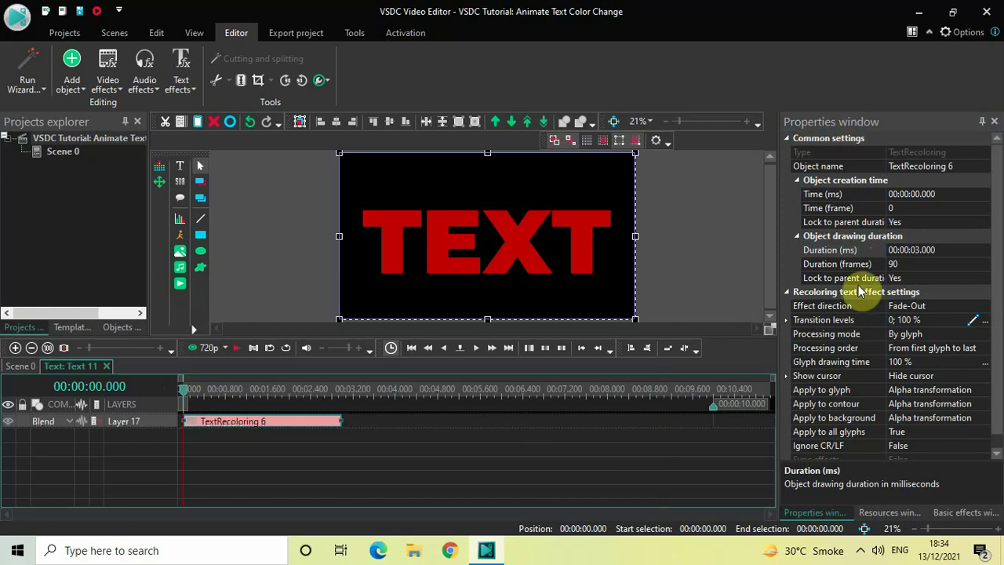
- Set the effect direction to Fade-In and apply Color transformation to the glyphs
click(985, 309)
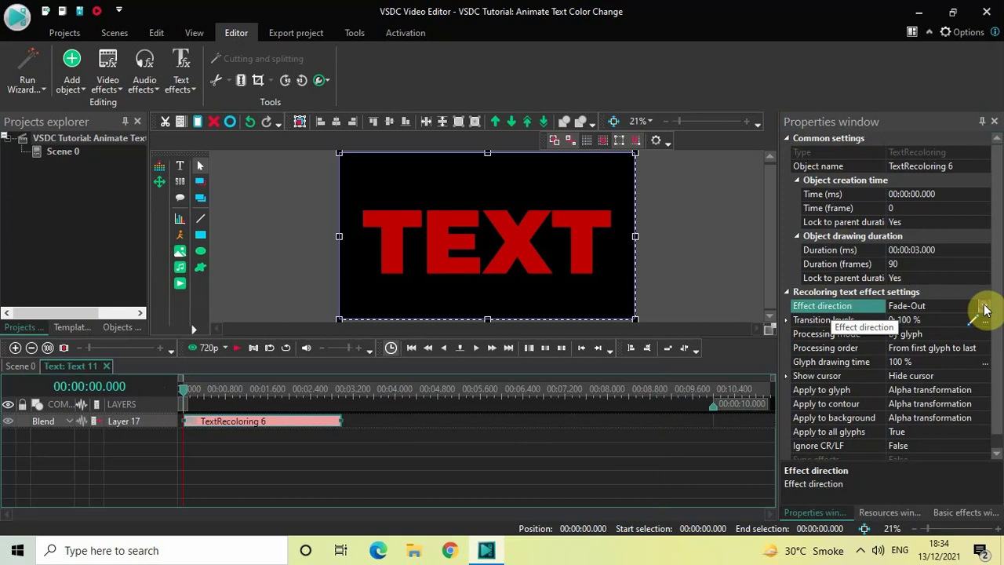
click(984, 306)
click(957, 319)
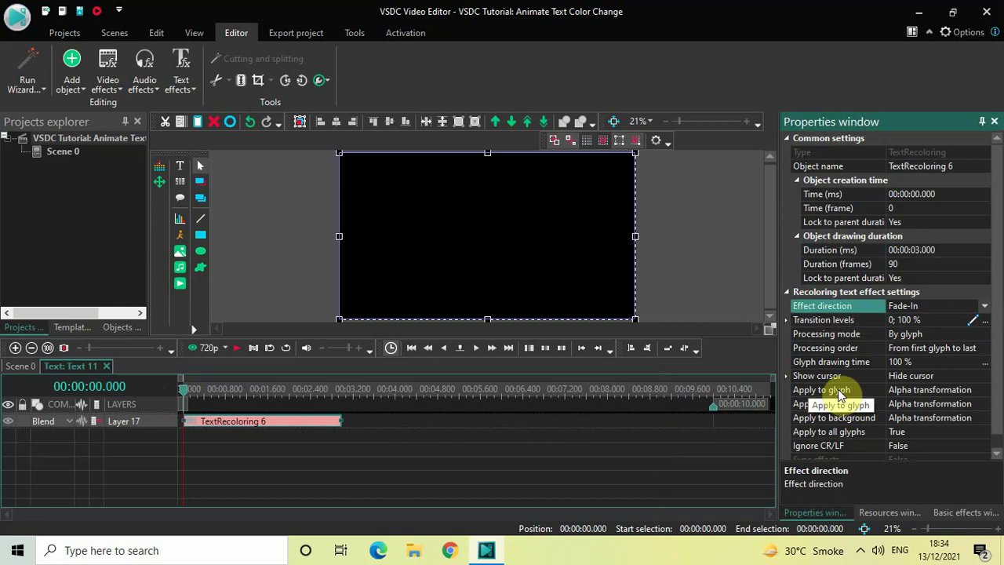
click(985, 394)
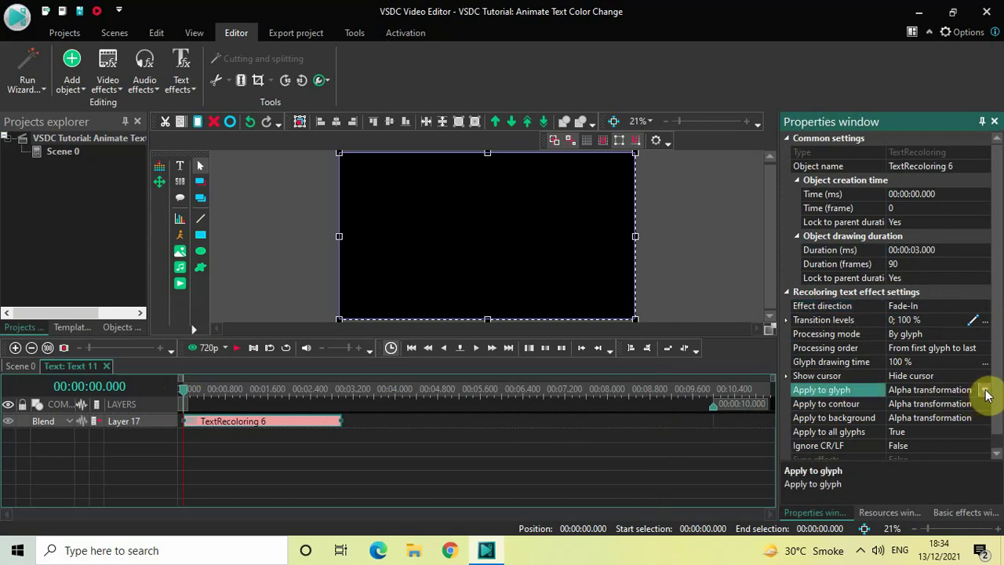
click(986, 394)
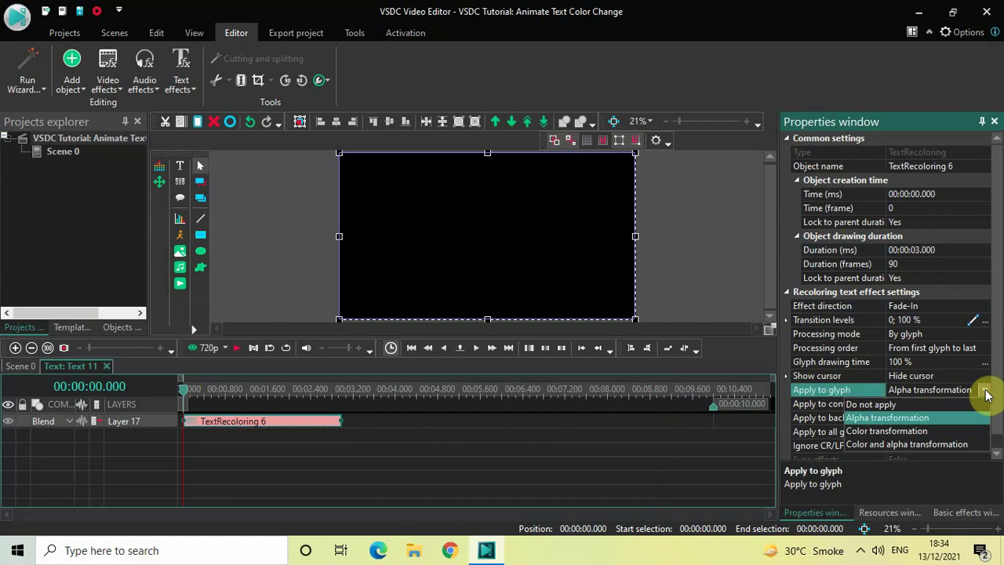
click(925, 432)
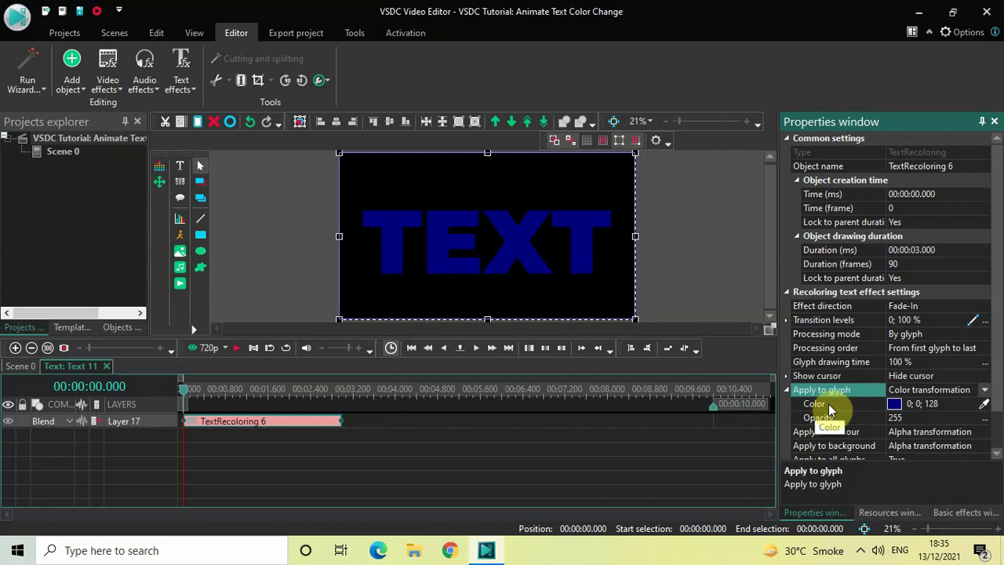
- Set the glyph colour to white (#FFFFFF)
click(972, 407)
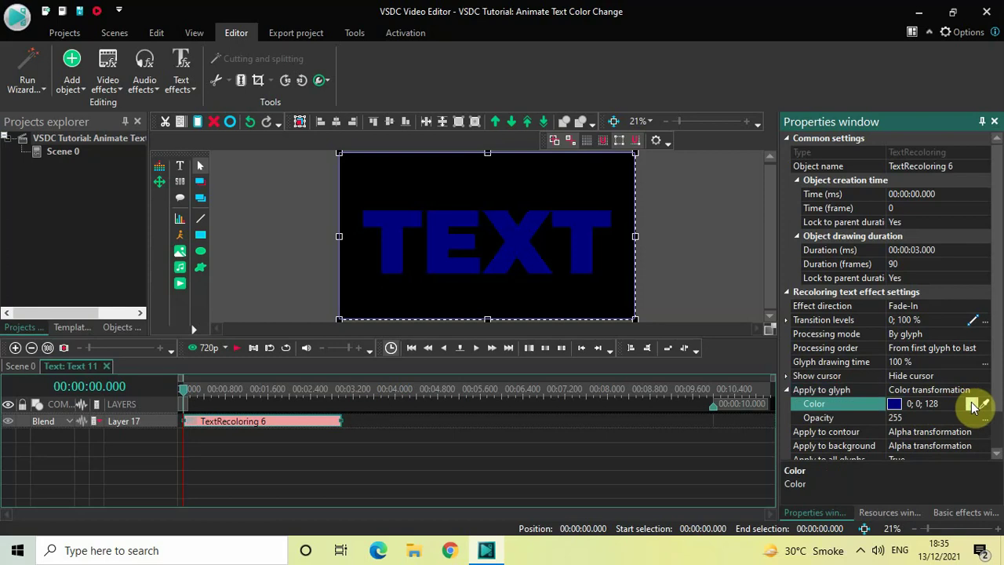
click(973, 405)
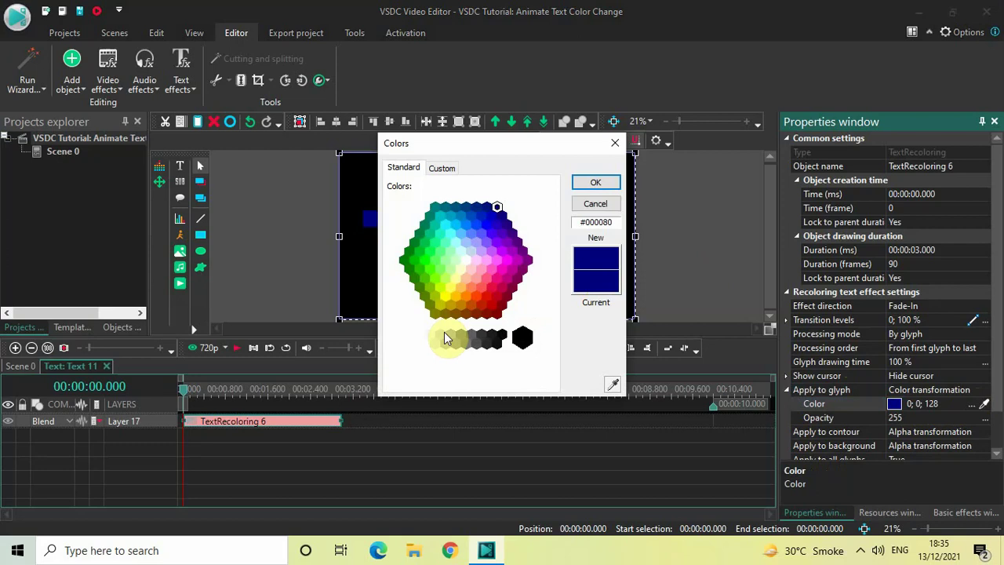
click(408, 339)
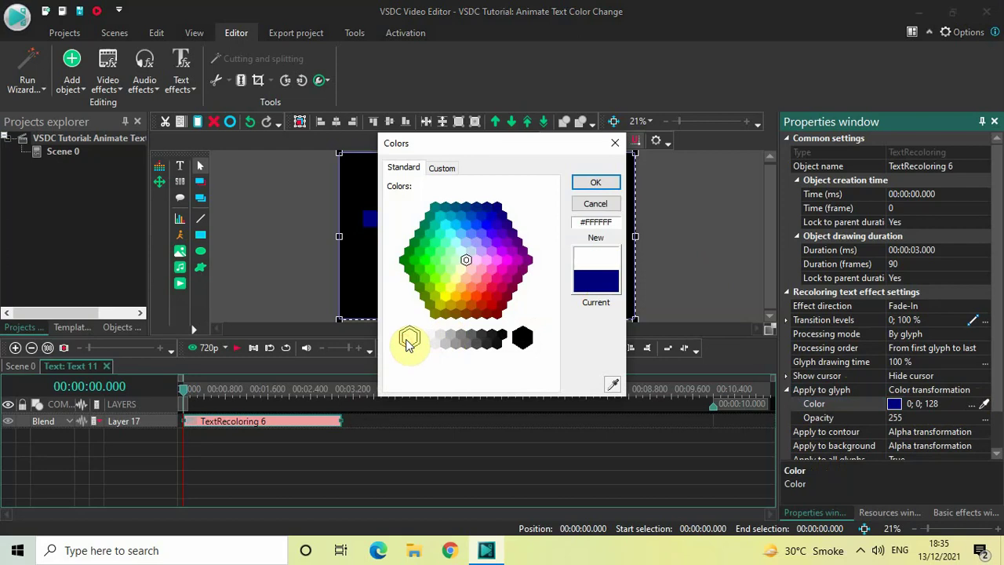
click(614, 186)
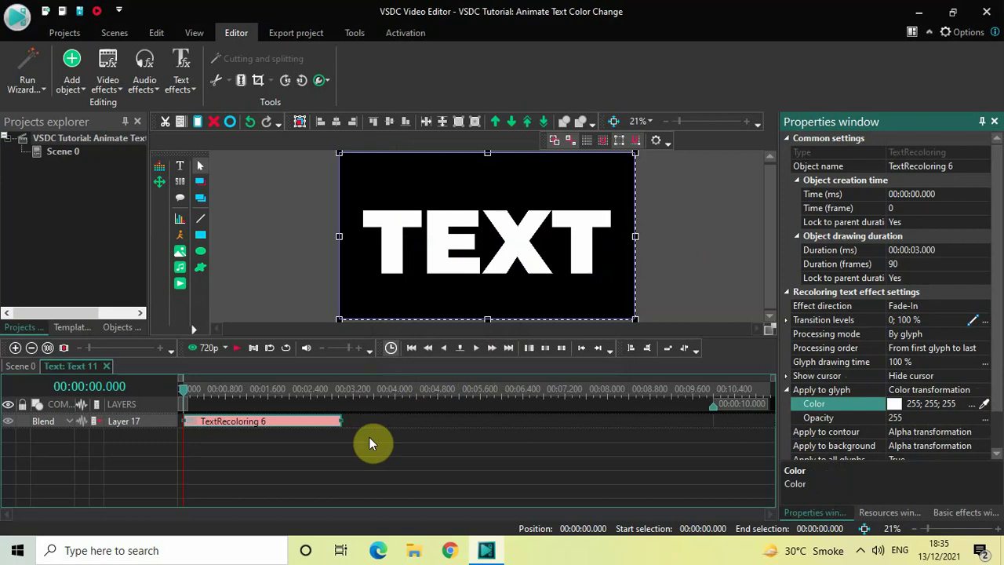
- Preview the recolouring animation inside the text object's timeline from the start
click(286, 467)
key(space)
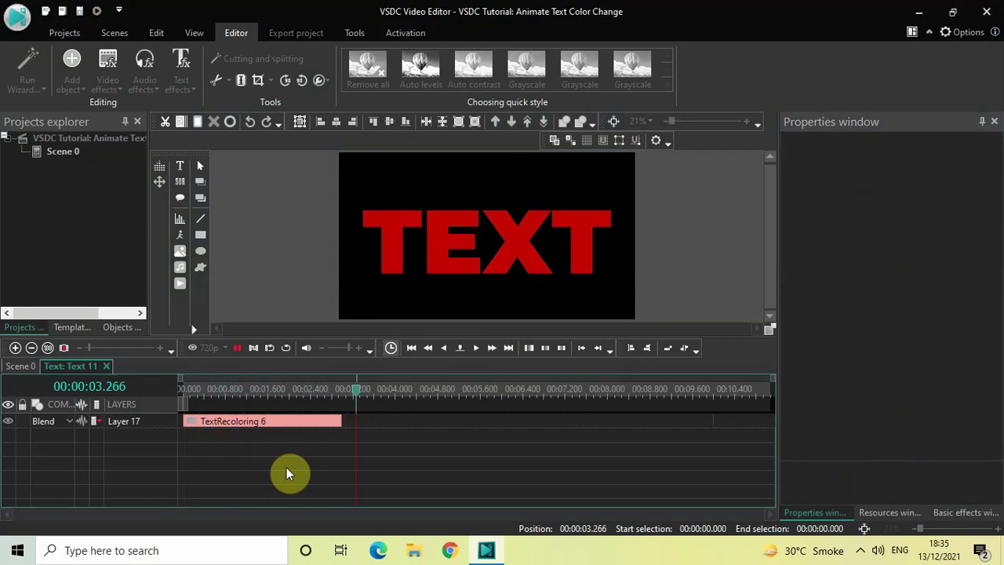
key(space)
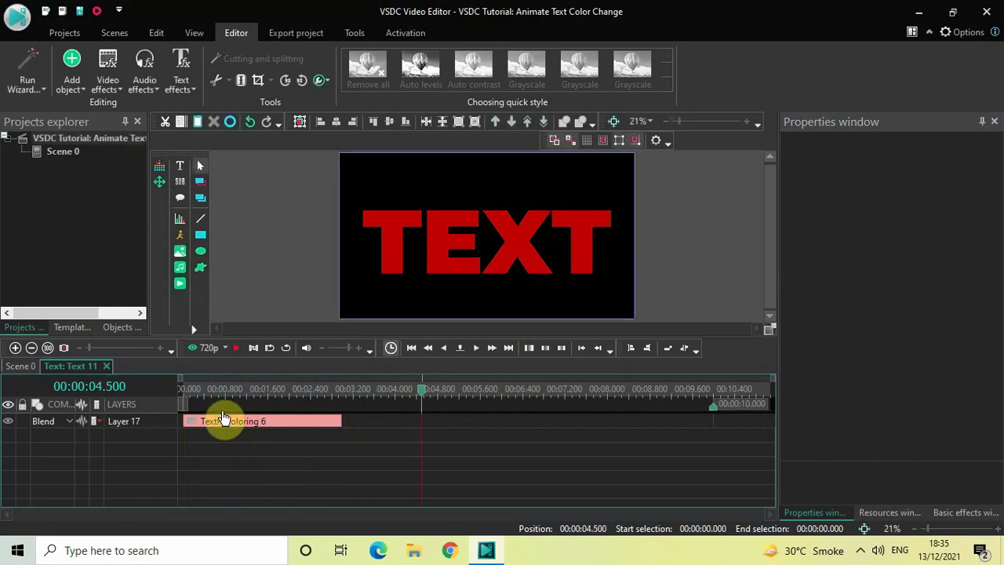
click(179, 389)
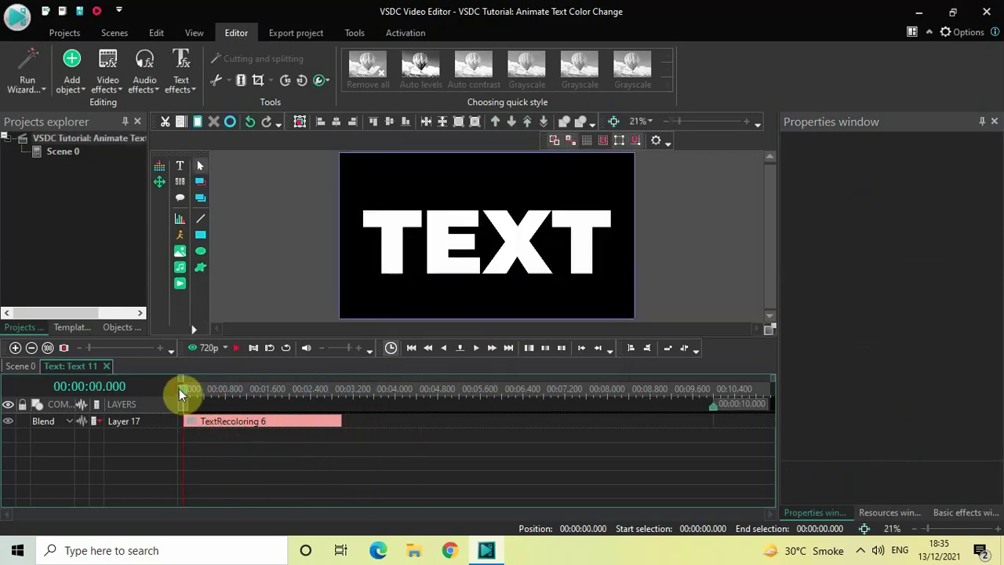
key(space)
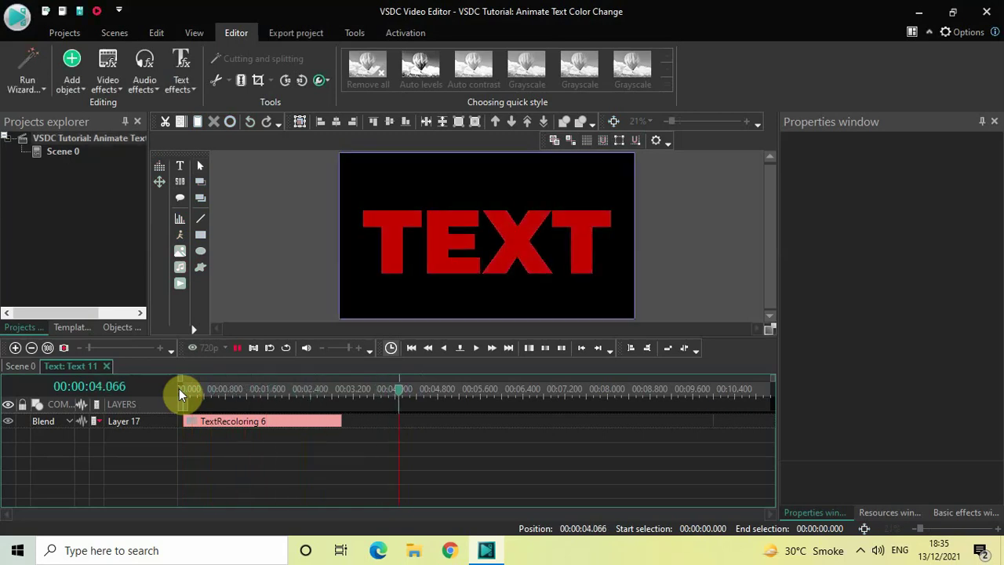
- Switch to the Scene 0 timeline and replay the white-to-red animation from the beginning
click(20, 366)
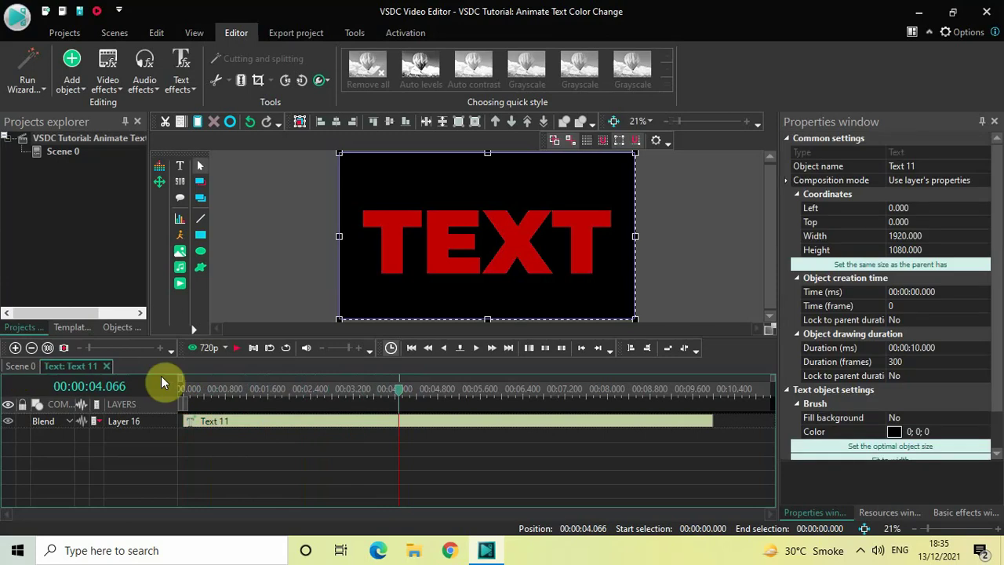
key(space)
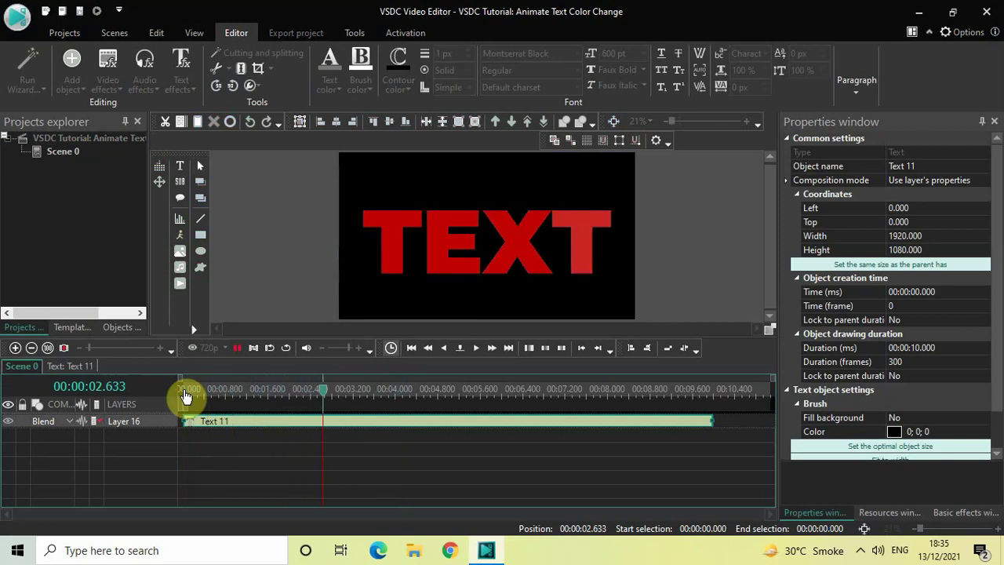
click(185, 396)
click(186, 396)
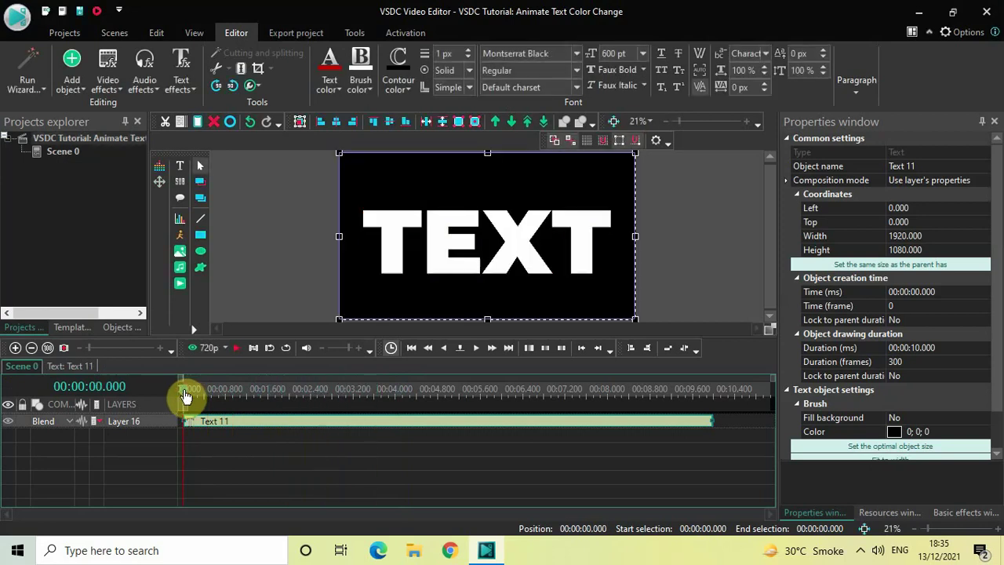
key(space)
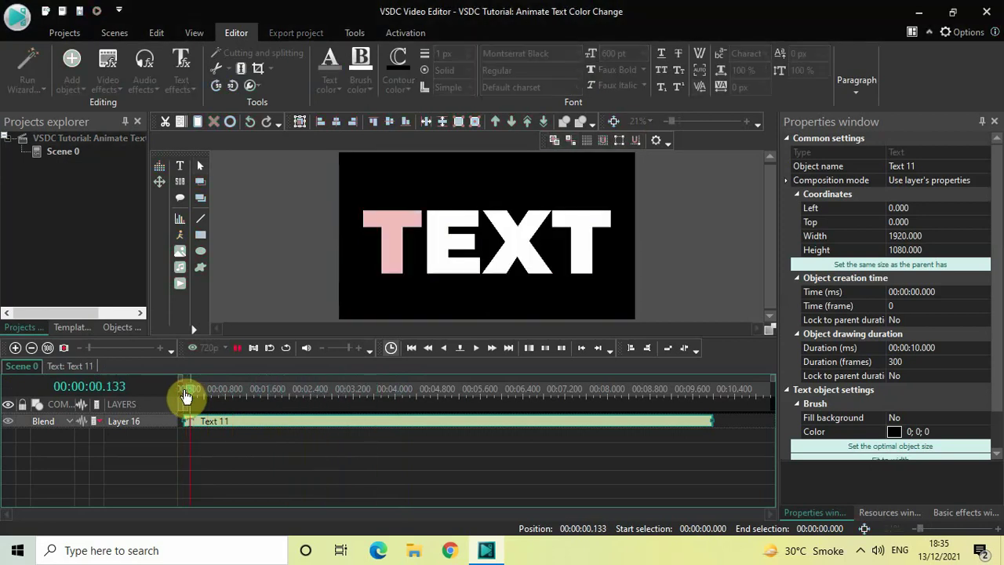